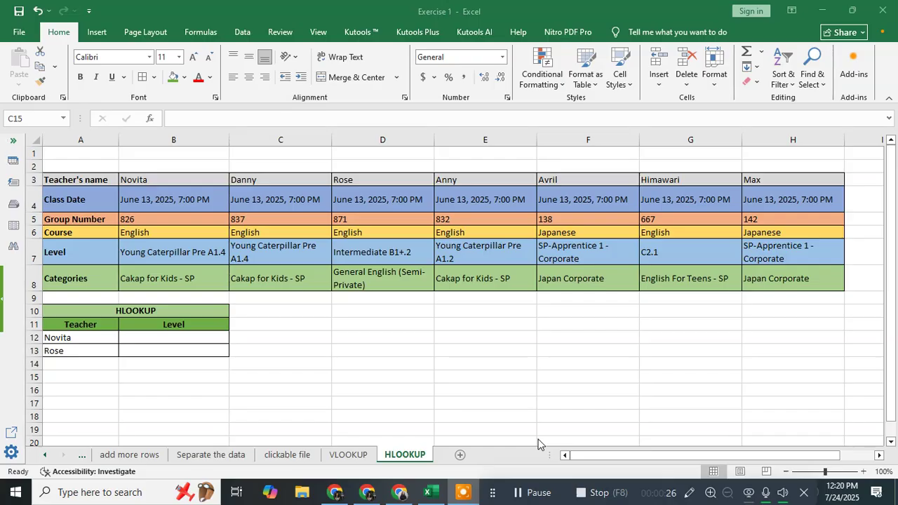
Examine the vertically arranged class table on the VLOOKUP sheet, column by column from Teacher's name to Categories.
left_click(346, 457)
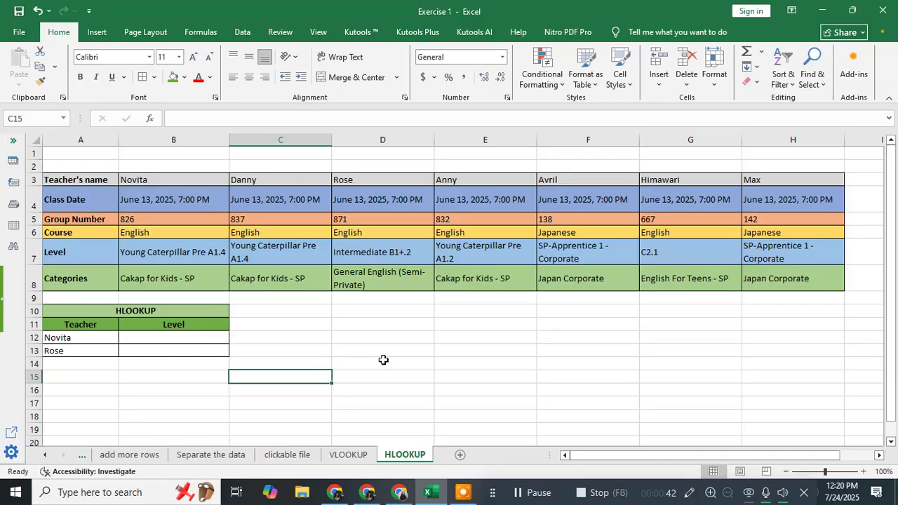
left_click(387, 360)
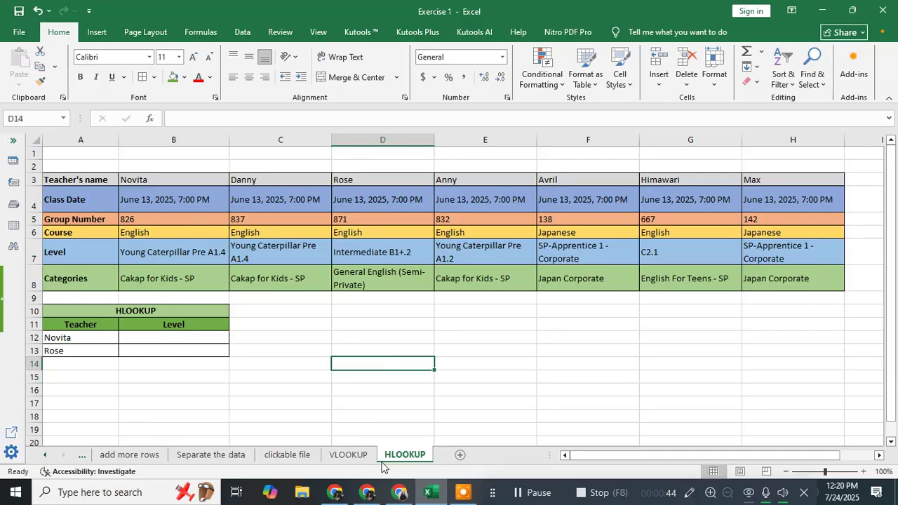
left_click(348, 455)
left_click(335, 366)
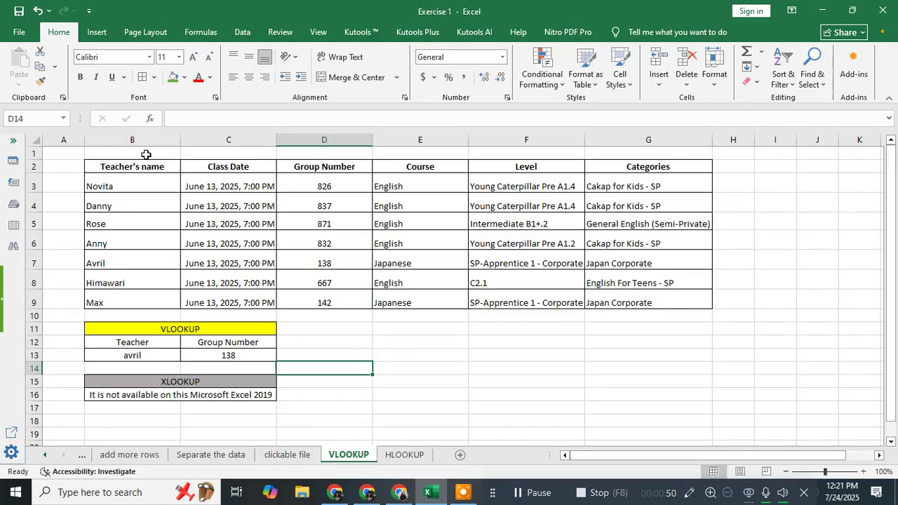
left_click_drag(150, 183, 152, 298)
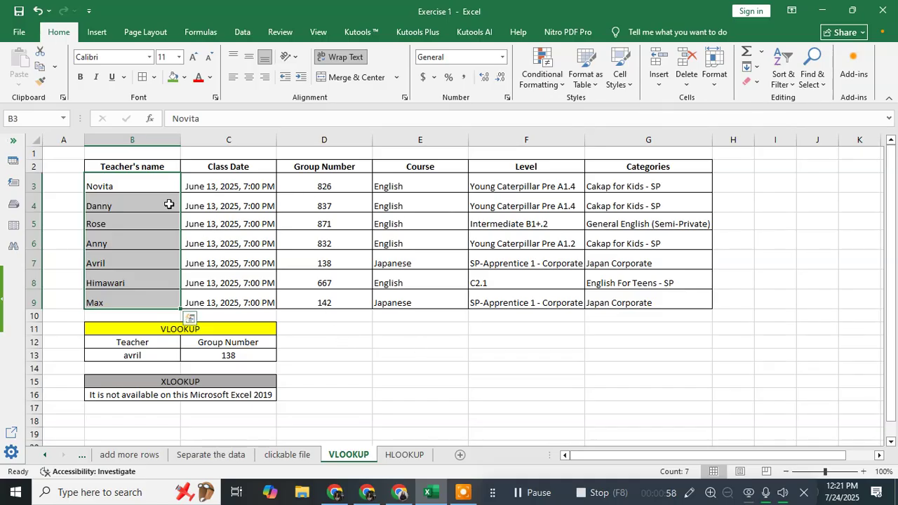
left_click(139, 139)
left_click(204, 140)
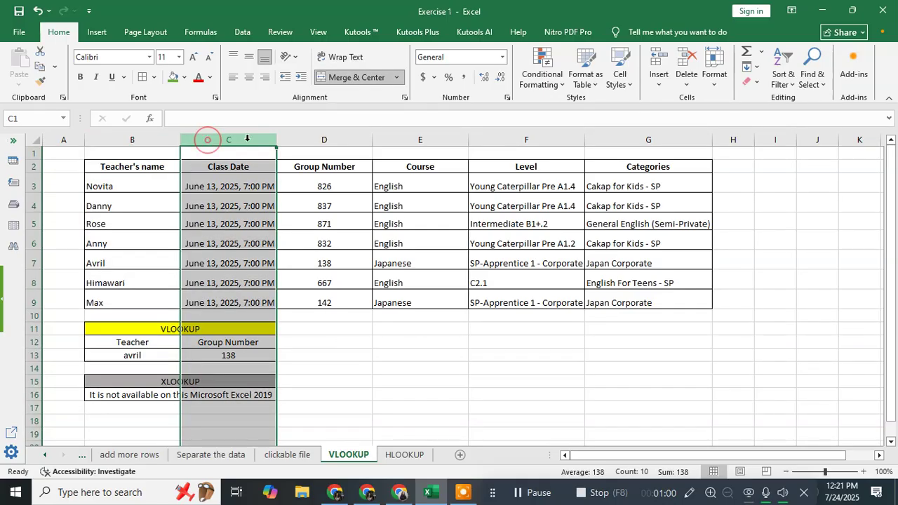
left_click(313, 138)
left_click(415, 139)
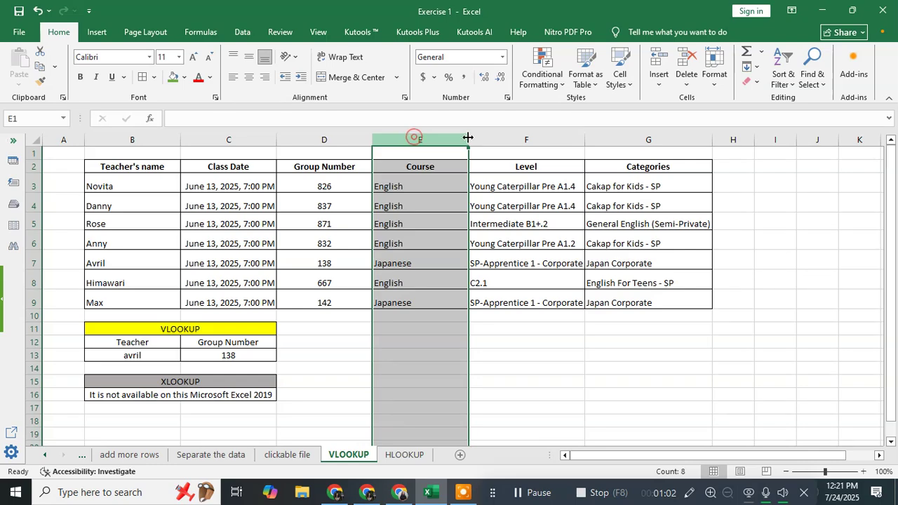
left_click(514, 142)
left_click(645, 139)
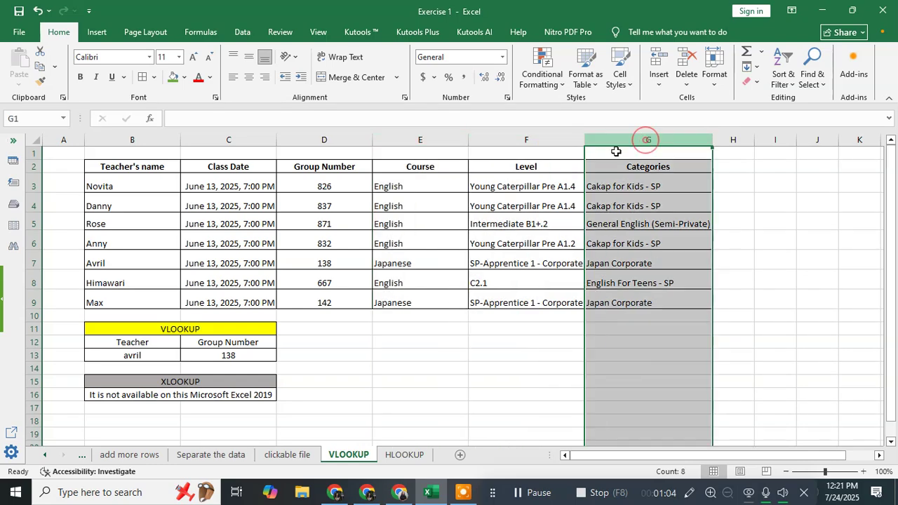
left_click(433, 248)
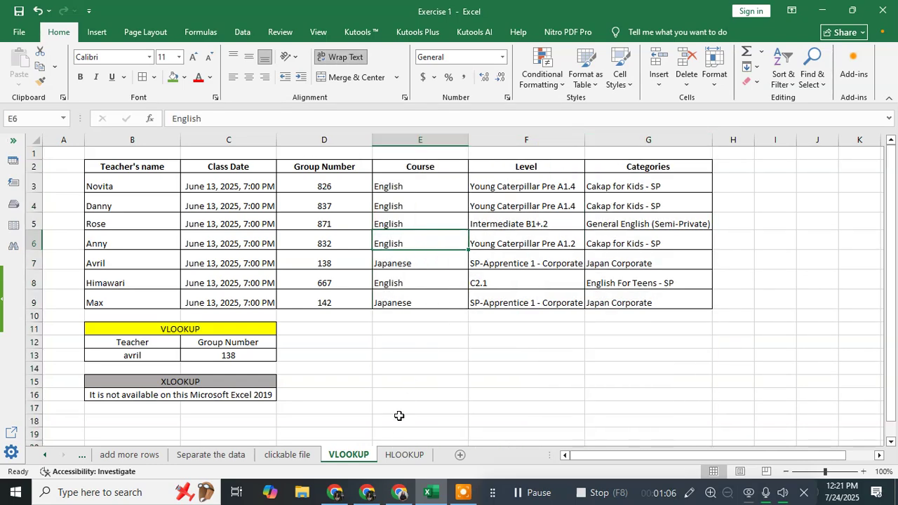
Examine the horizontally arranged class table on the HLOOKUP sheet and the Teacher and Level lookup table below it.
left_click(405, 455)
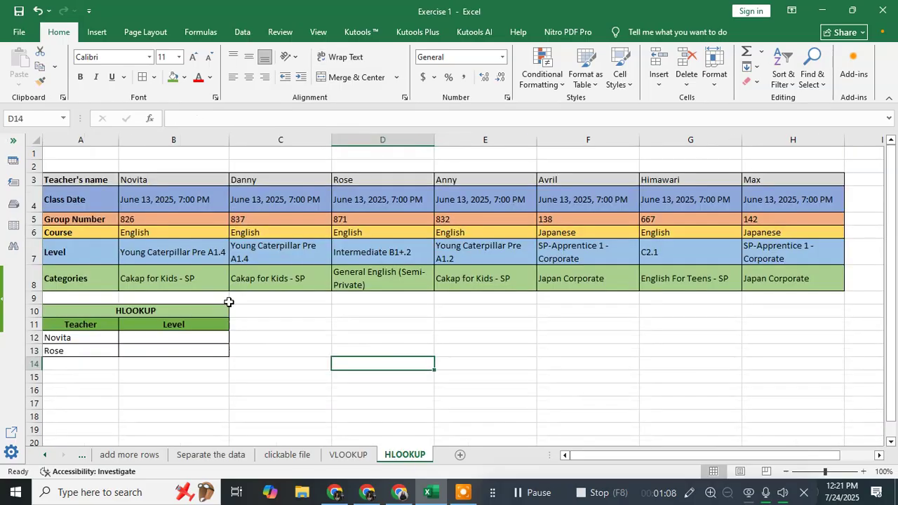
left_click(255, 339)
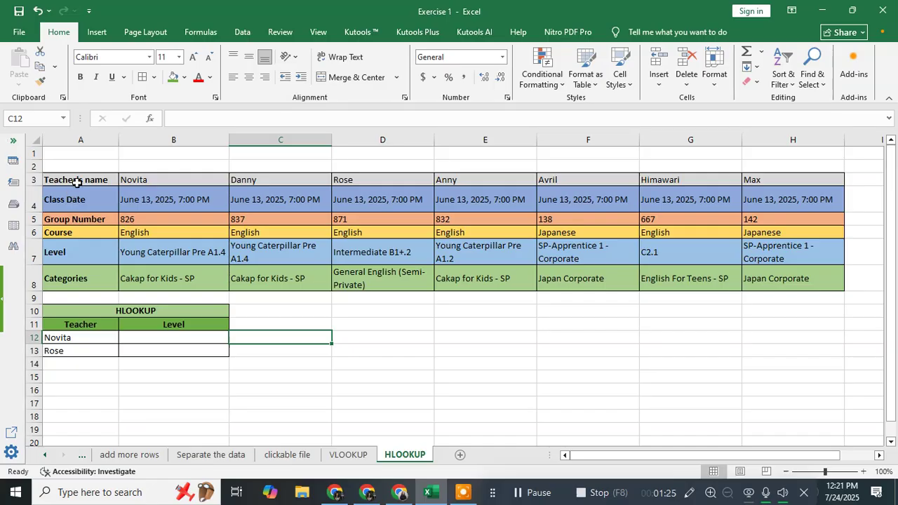
left_click(151, 179)
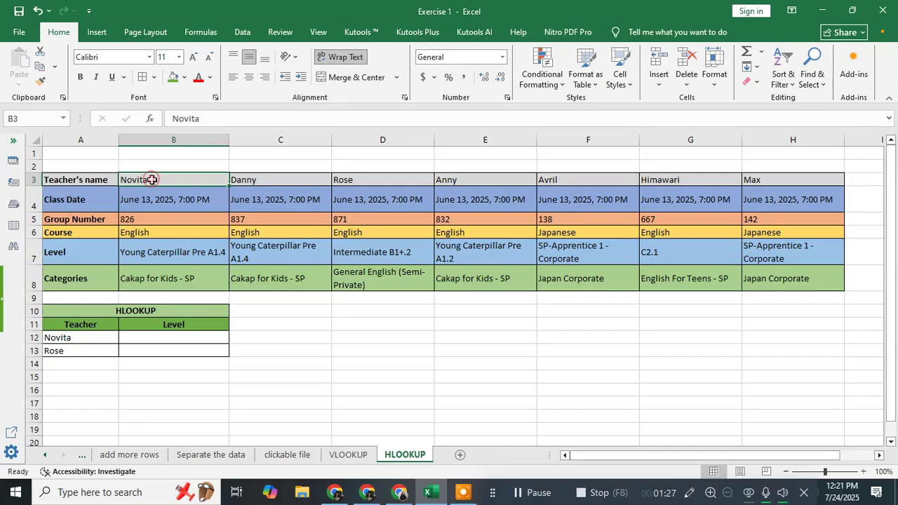
left_click(253, 180)
left_click(359, 183)
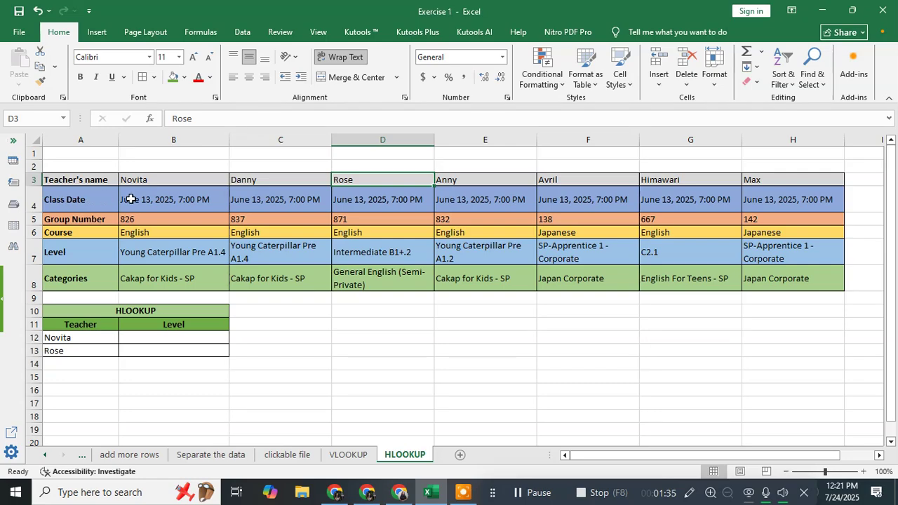
left_click(290, 346)
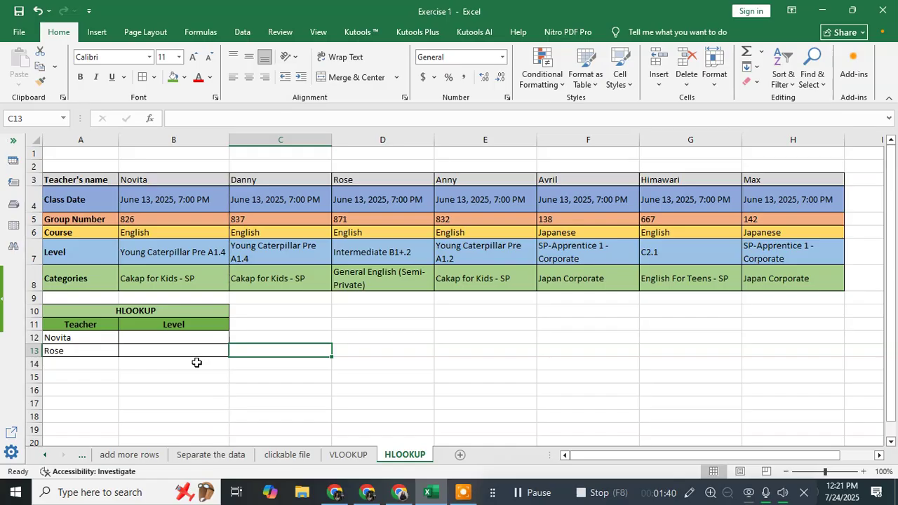
left_click(99, 340)
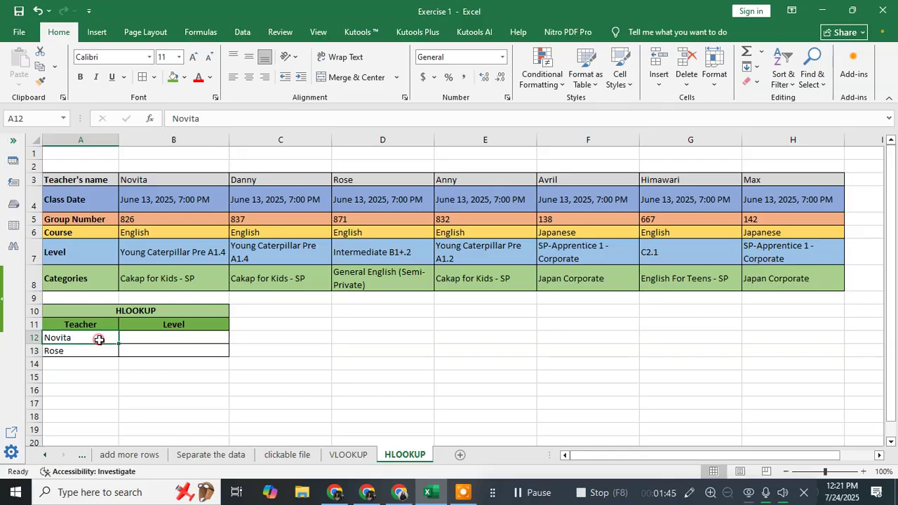
left_click(143, 339)
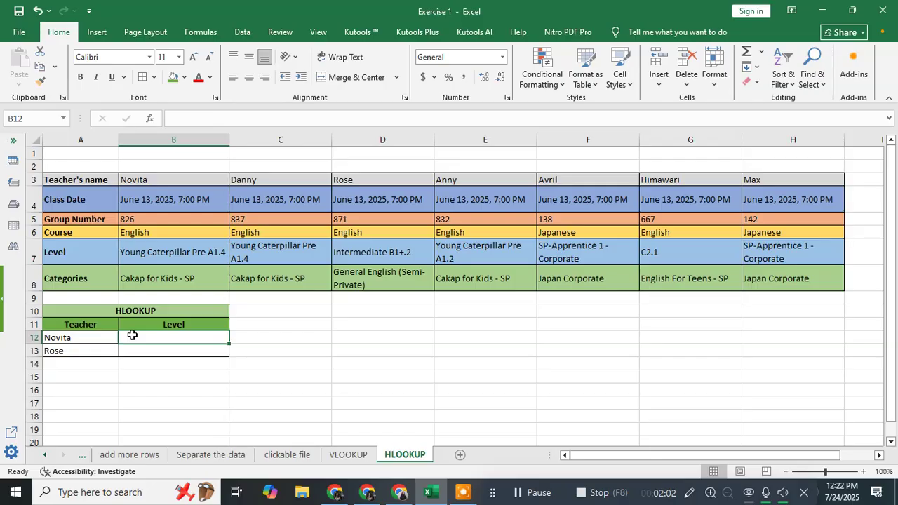
left_click(181, 402)
Start an HLOOKUP formula in B12 with the first listed teacher's name, in quotation marks, as the lookup value.
left_click(165, 340)
type("=")
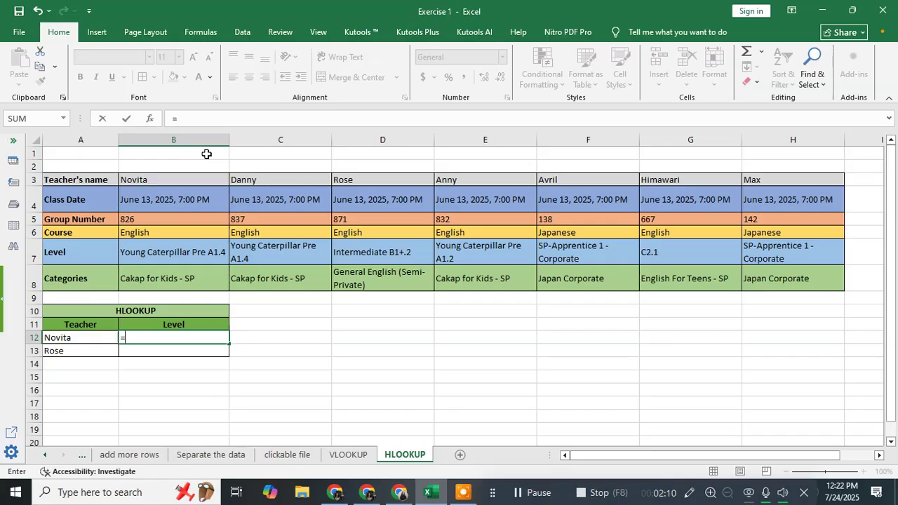
type("hl")
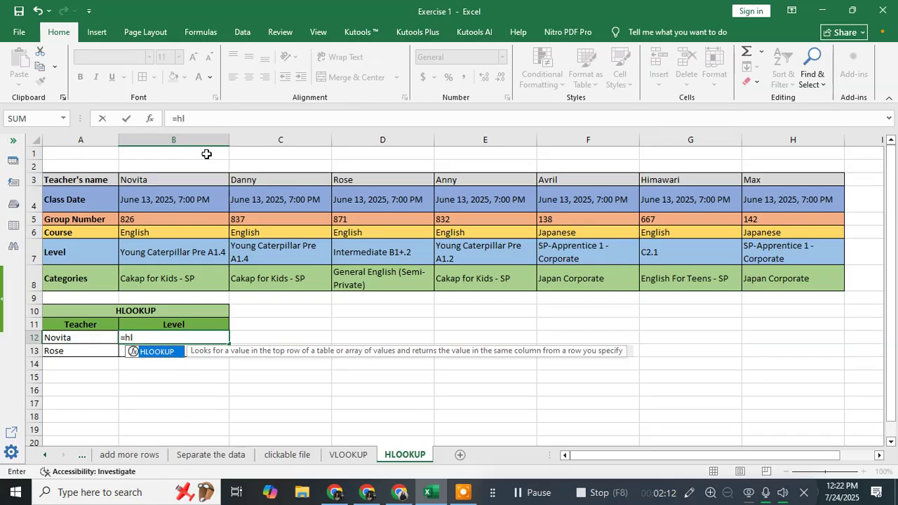
double_click(165, 352)
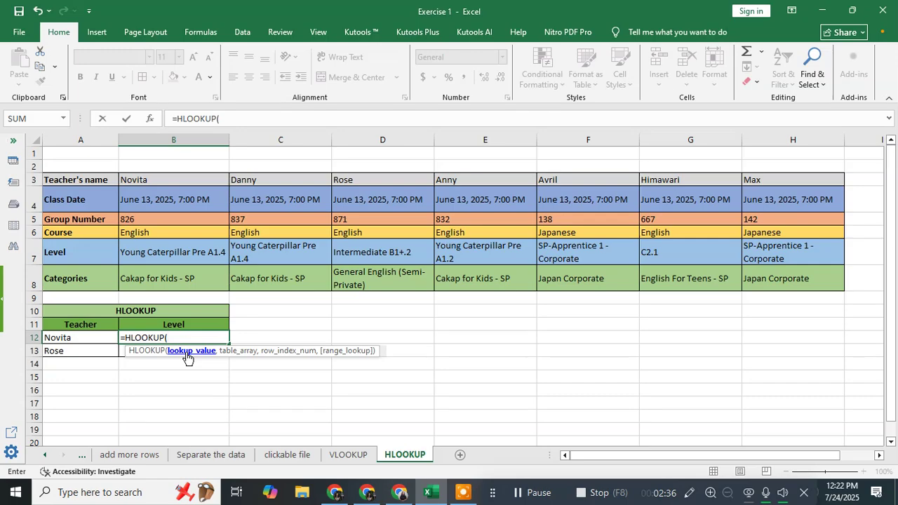
type("\"N")
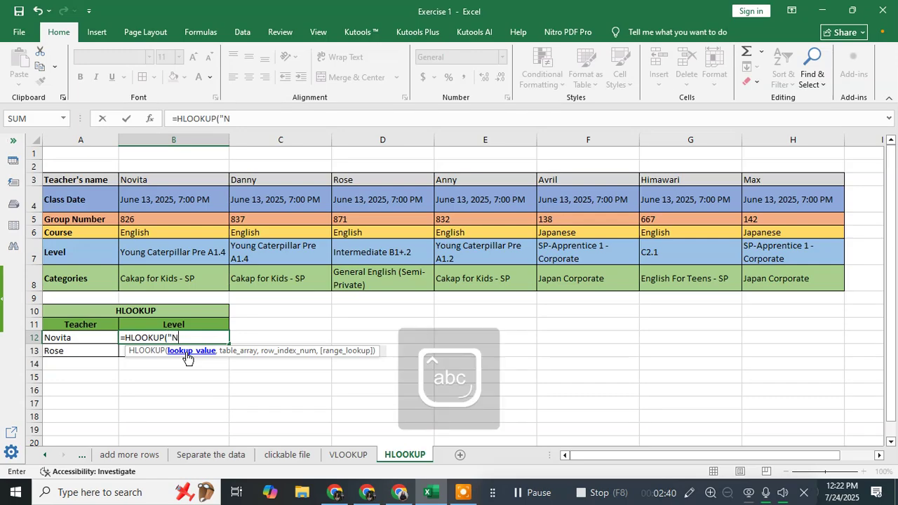
type("ovita\"")
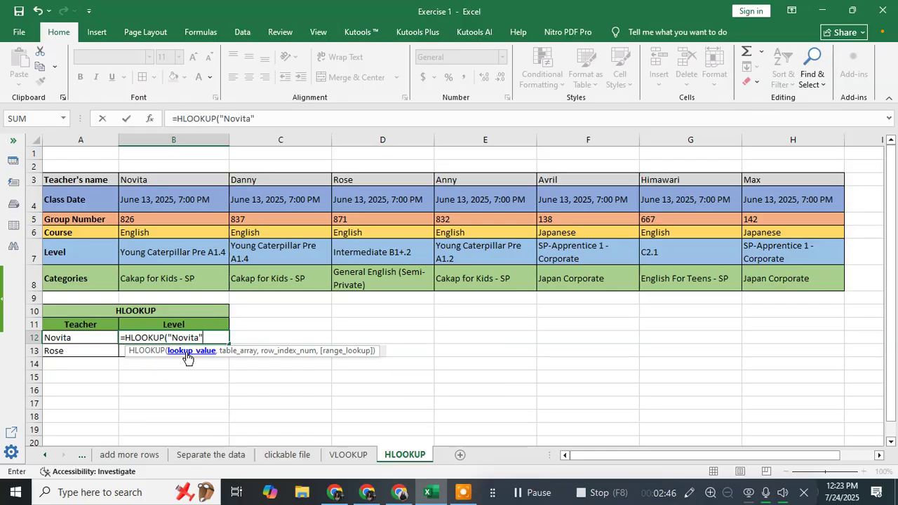
type(",")
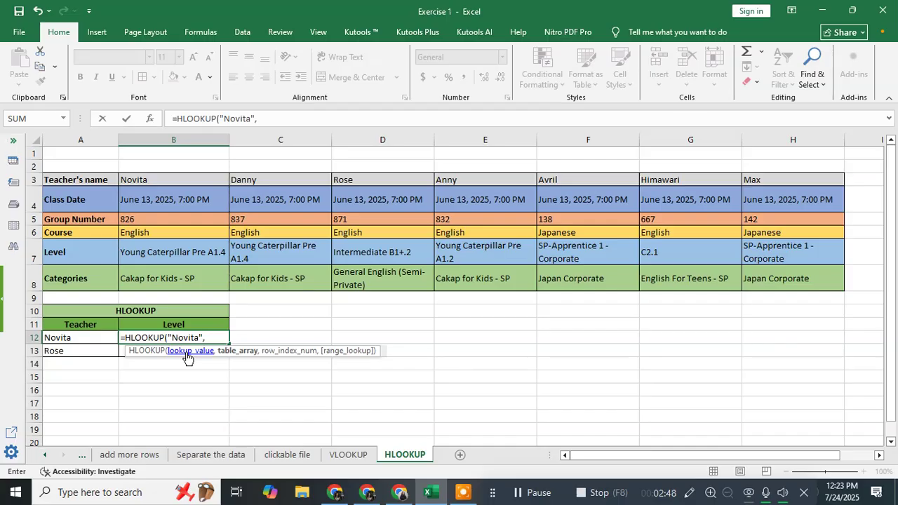
Set the HLOOKUP table array to the whole class table as the absolute range $A$3:$H$8.
left_click(82, 176)
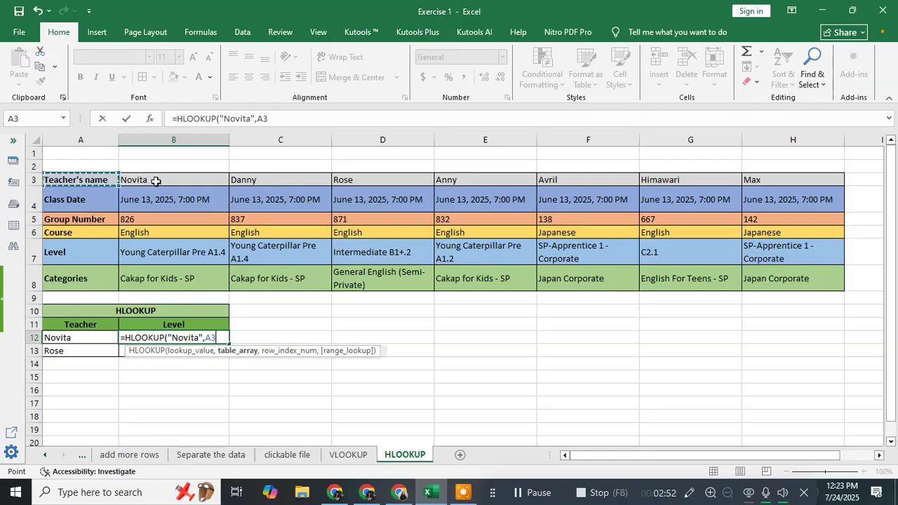
left_click(808, 286)
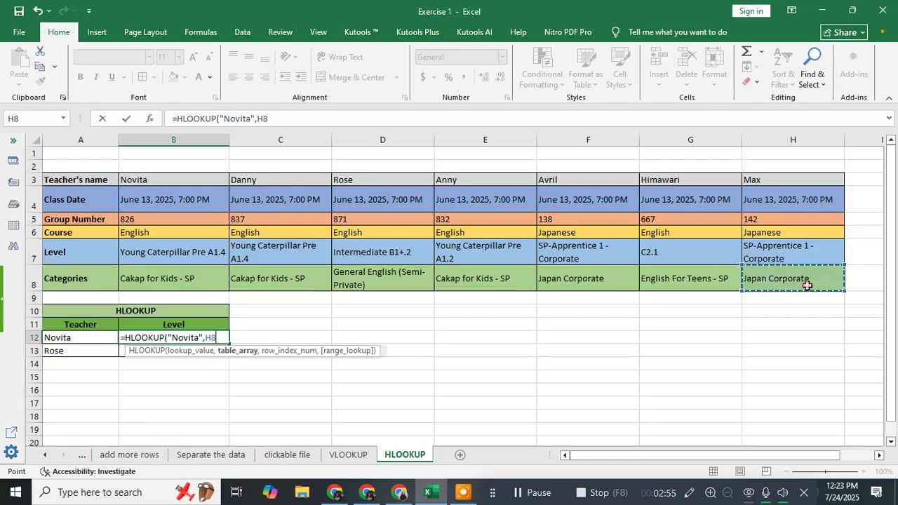
left_click(104, 180)
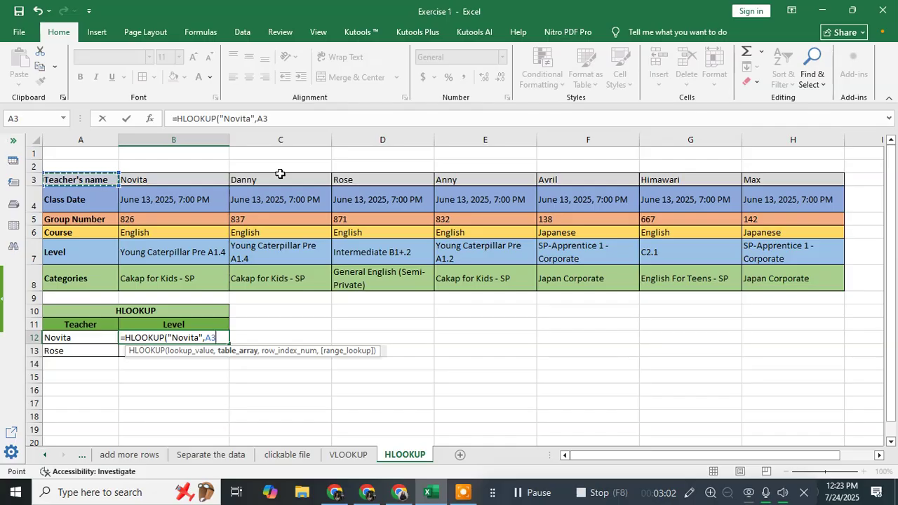
key("ctrl+shift+Down")
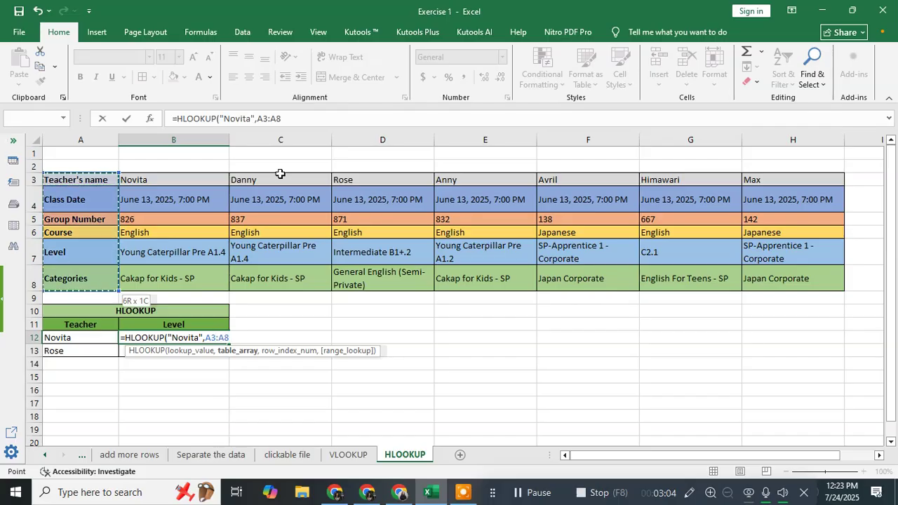
key("ctrl+shift+Right")
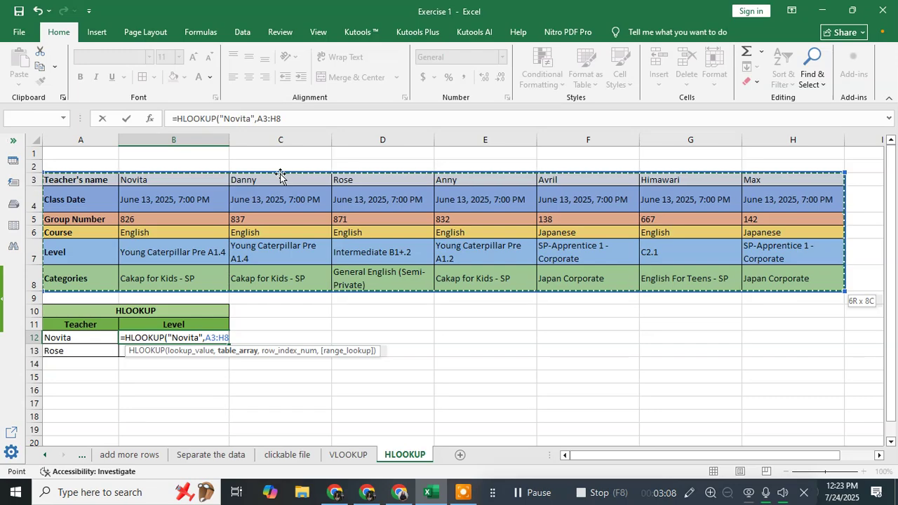
key("F4")
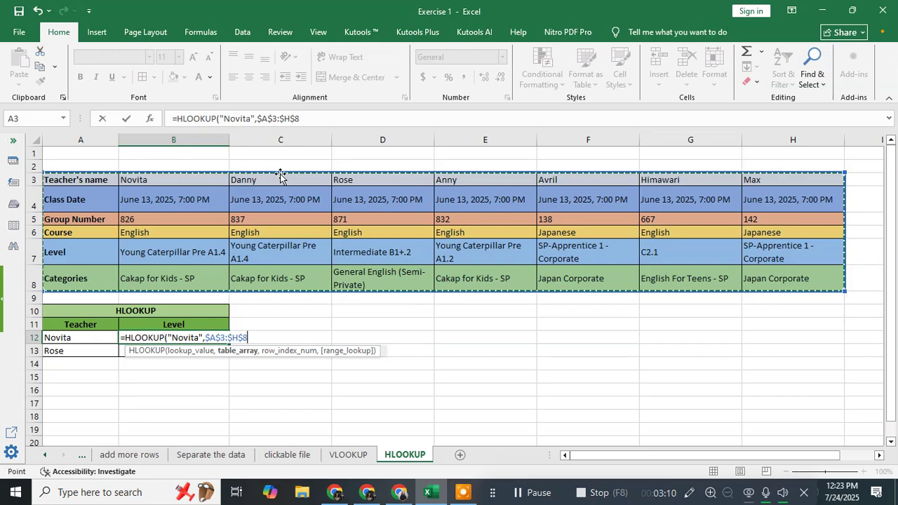
type(",")
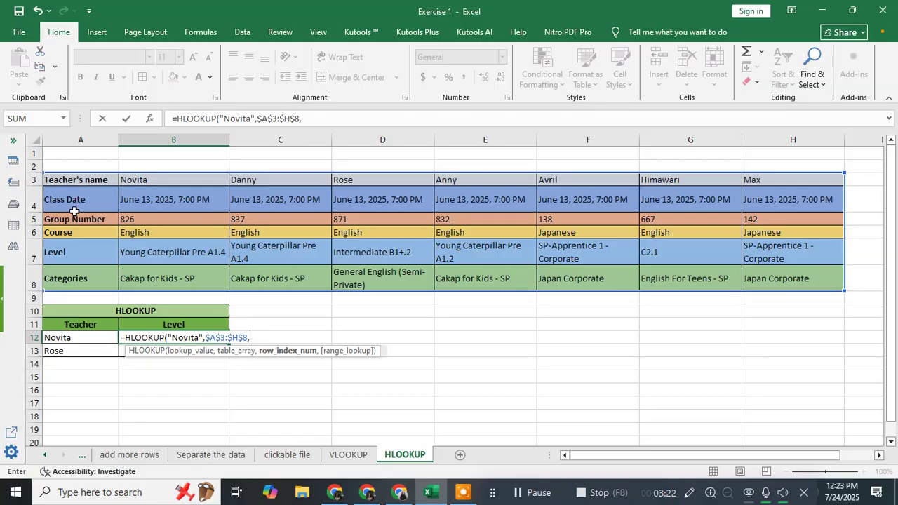
Complete the B12 formula with row index 5 for the Level row and FALSE for an exact match.
left_click(70, 257)
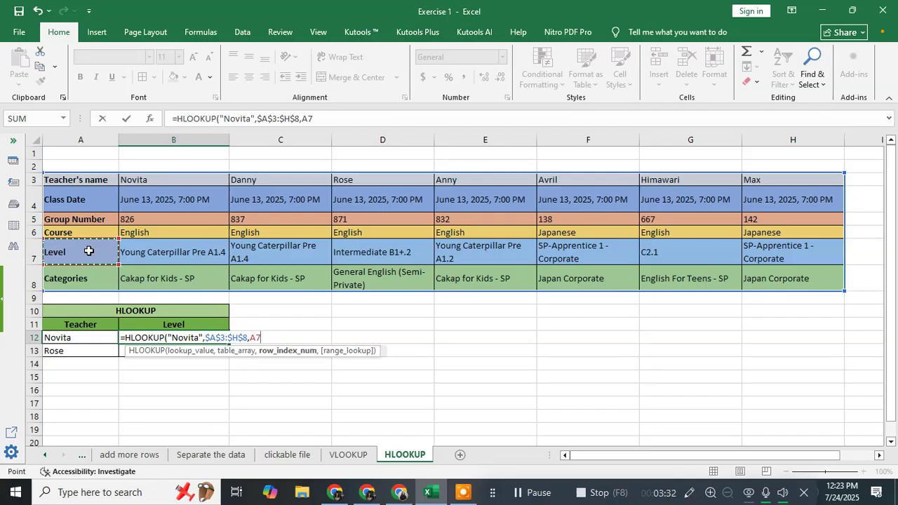
key("BackSpace")
key("BackSpace")
type("5")
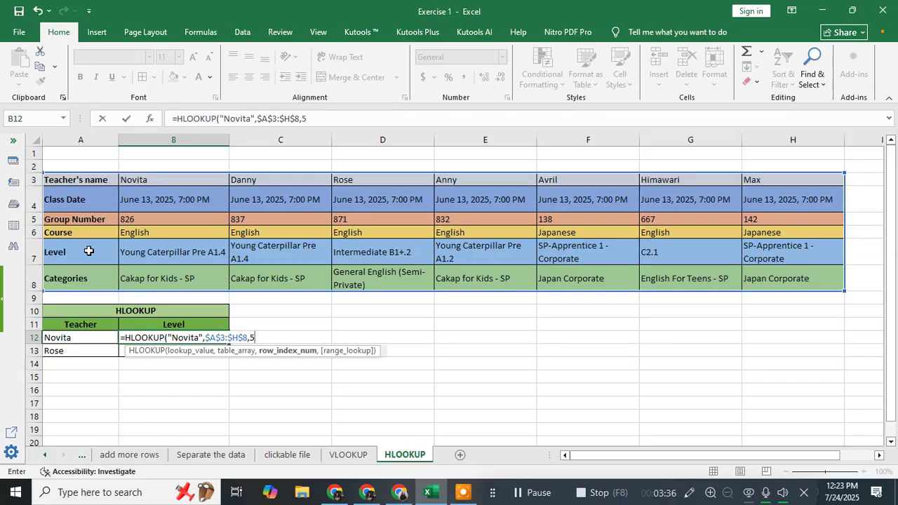
type(",")
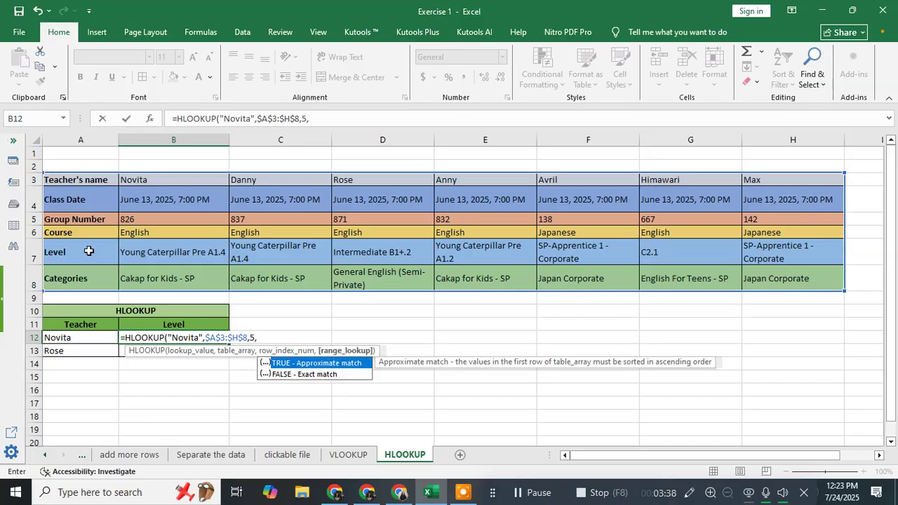
left_click(310, 375)
double_click(310, 375)
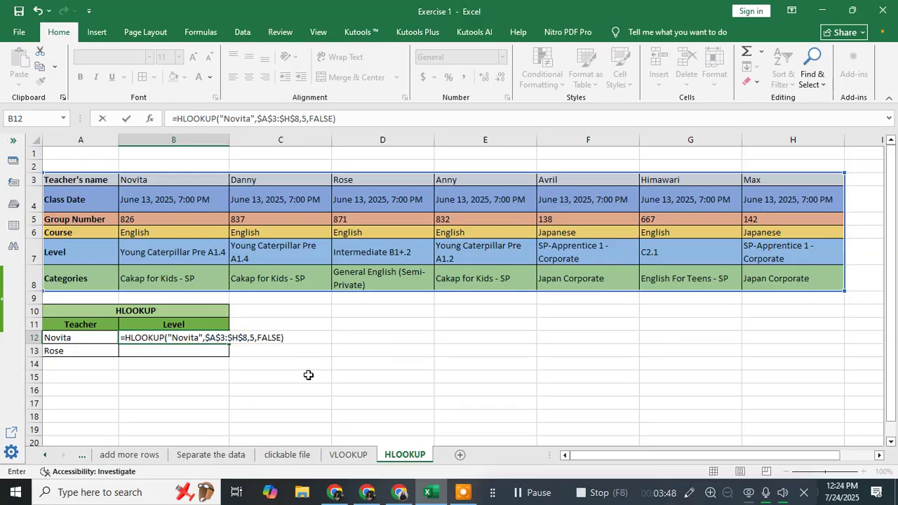
key("Return")
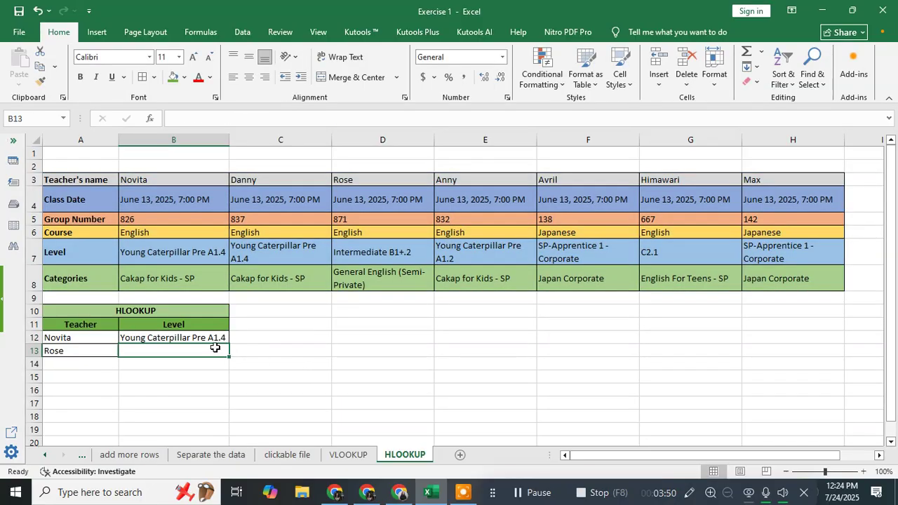
Fill the HLOOKUP formula from B12 down to B13 for the second teacher.
left_click(132, 336)
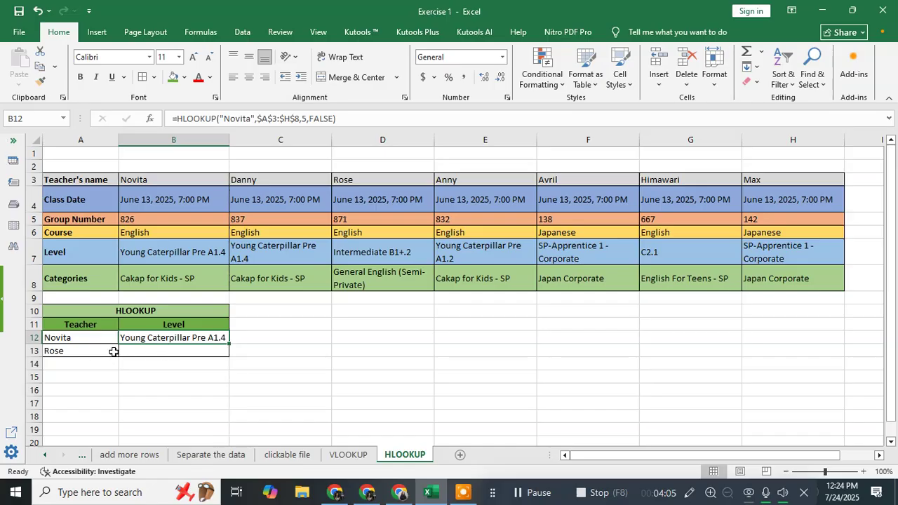
left_click_drag(225, 350, 226, 357)
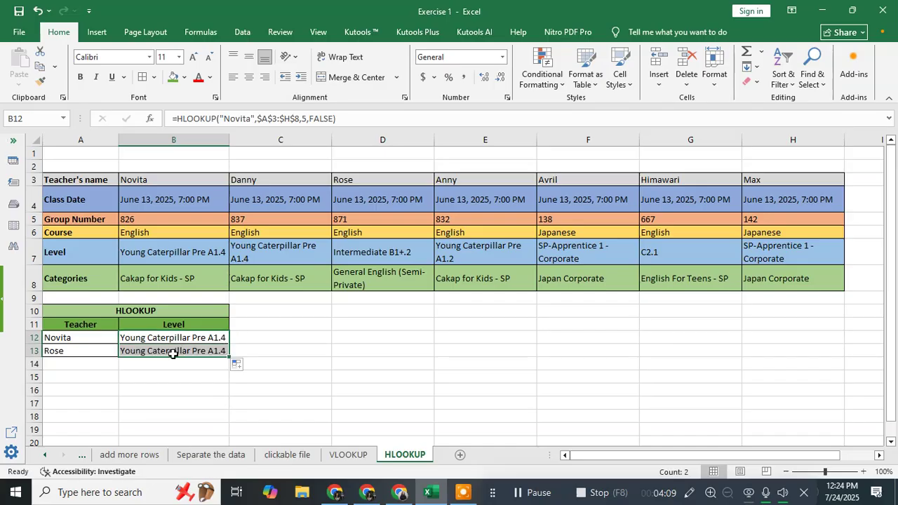
Replace the lookup value in the B13 HLOOKUP formula with the second listed teacher's name, keeping the quotation marks.
left_click(164, 351)
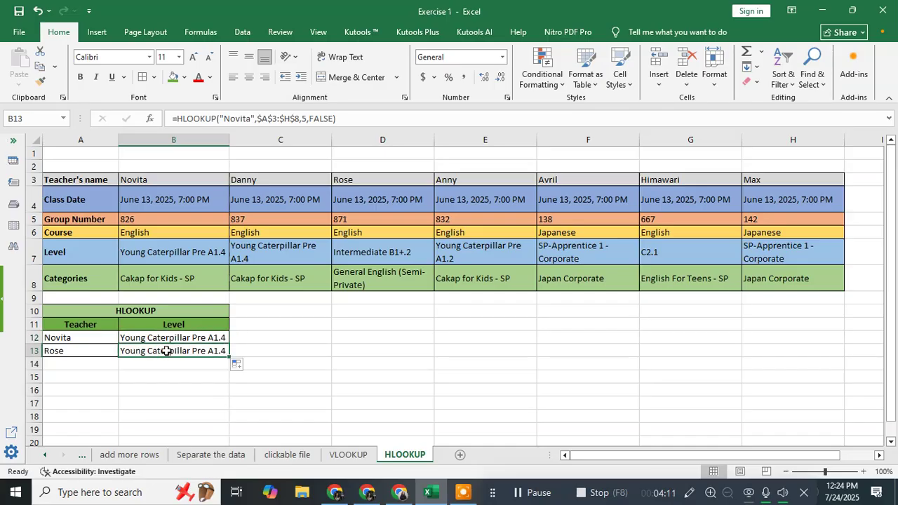
double_click(166, 351)
left_click(199, 350)
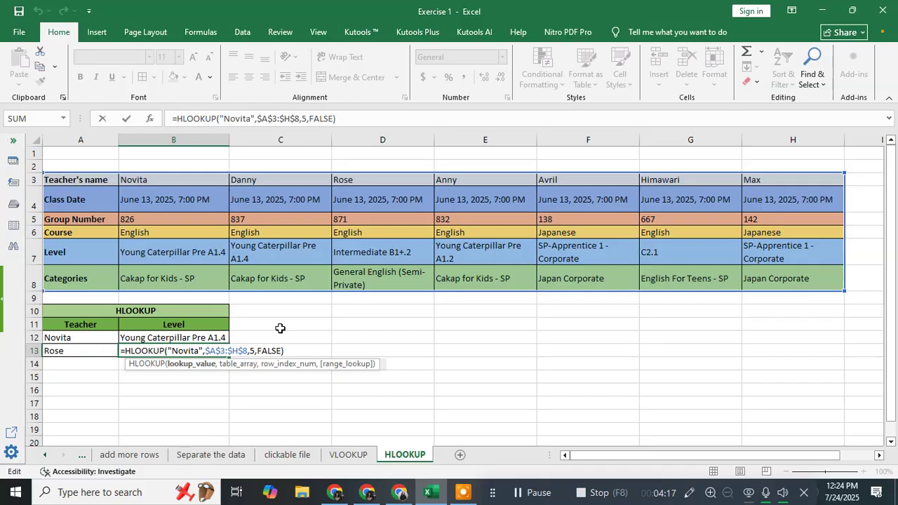
key("BackSpace")
key("BackSpace")
key("BackSpace")
key("BackSpace")
key("BackSpace")
key("BackSpace")
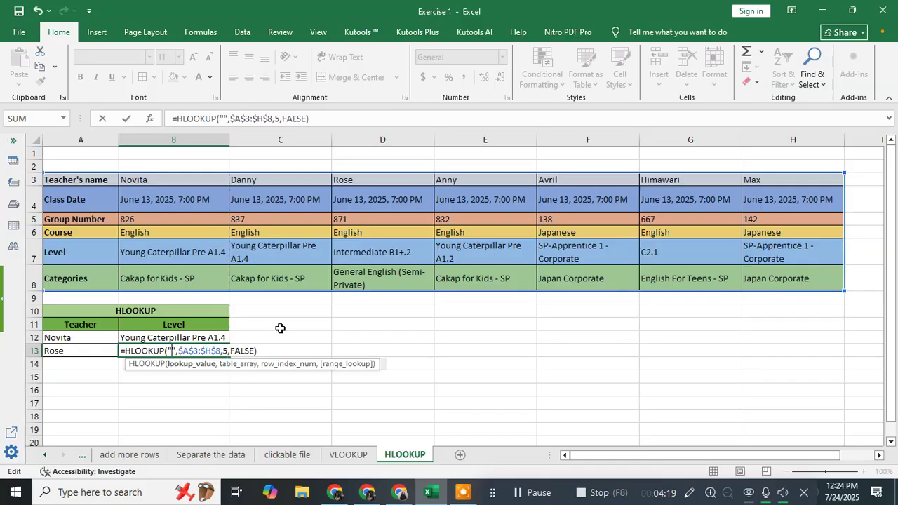
type("rose")
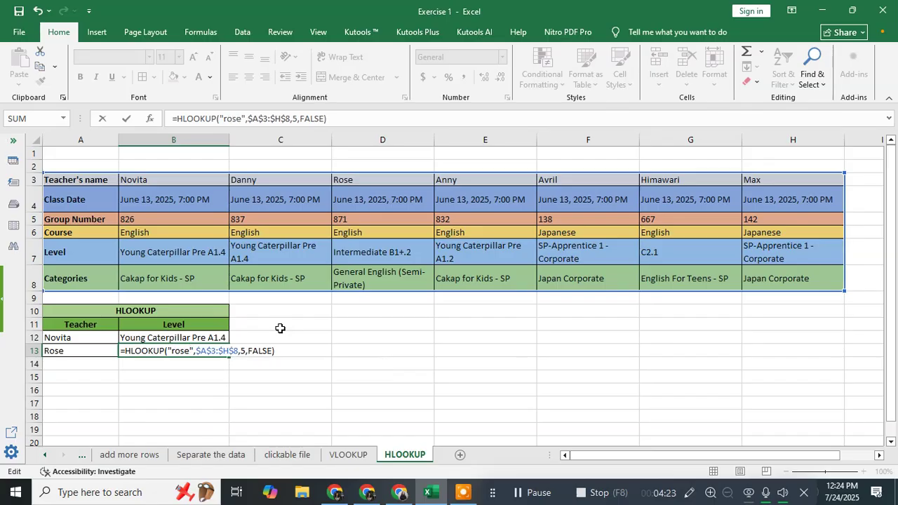
key("Return")
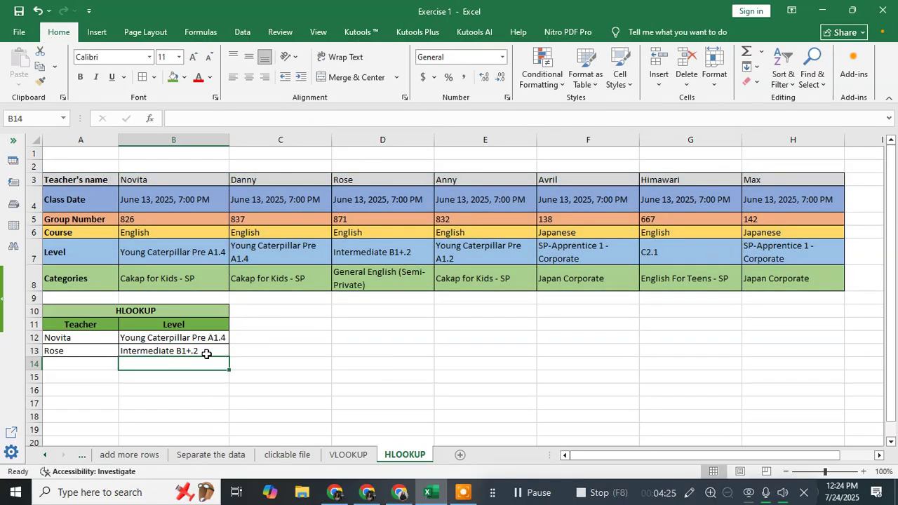
Open the HLOOKUP formula in B13 for editing at its lookup value.
left_click(153, 351)
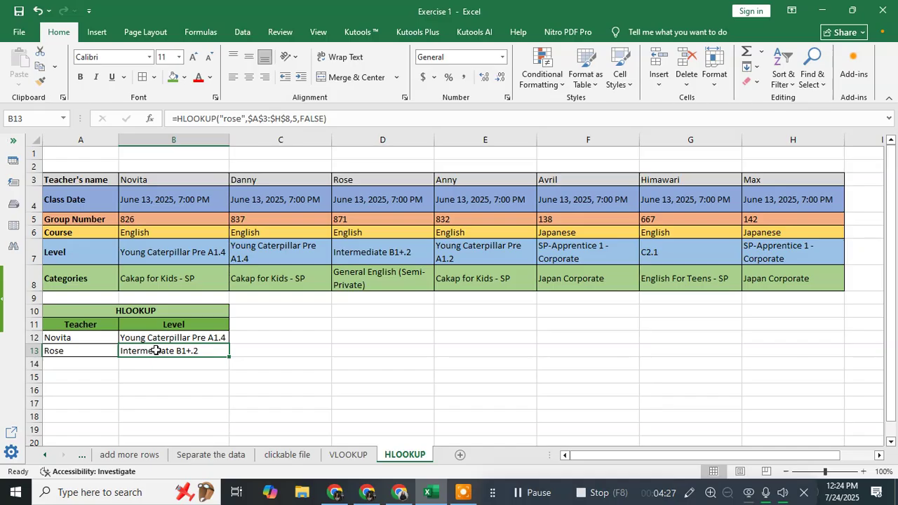
left_click(237, 119)
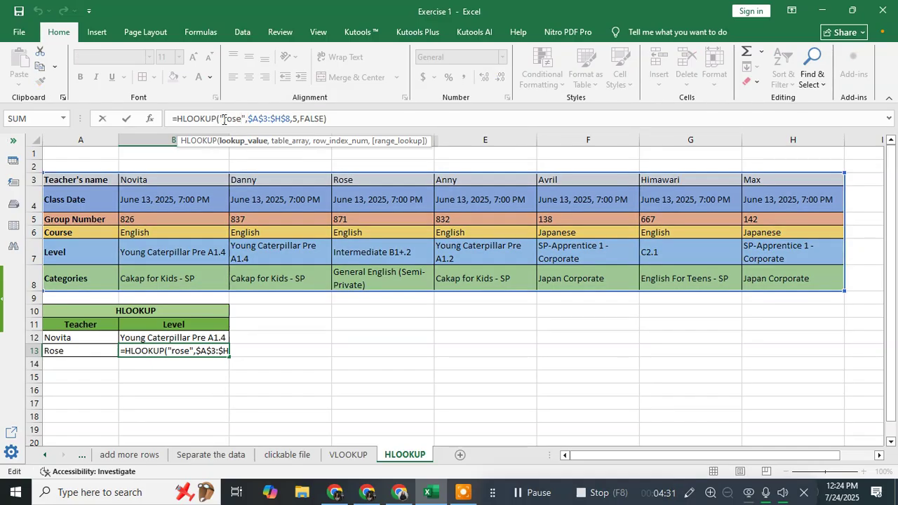